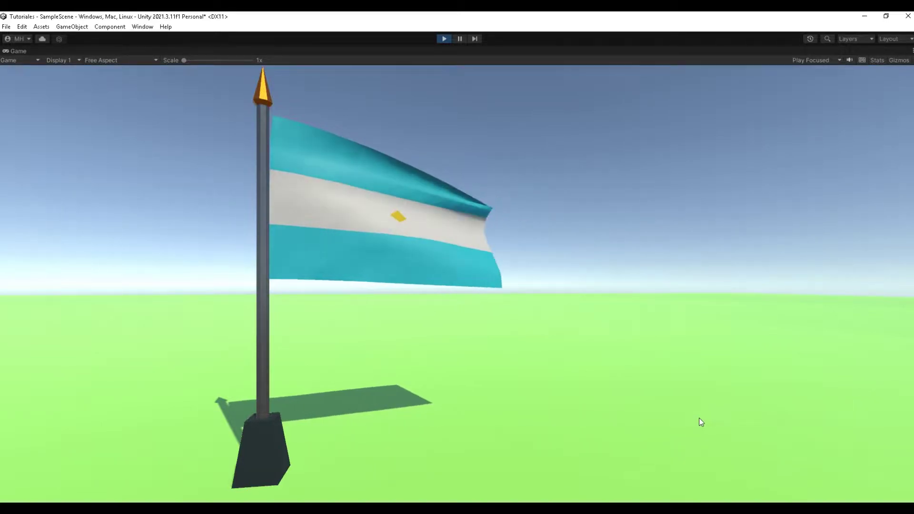
# - Exit play mode with Ctrl+P to get back to the full SampleScene editor
pyautogui.hotkey('ctrl', 'p')
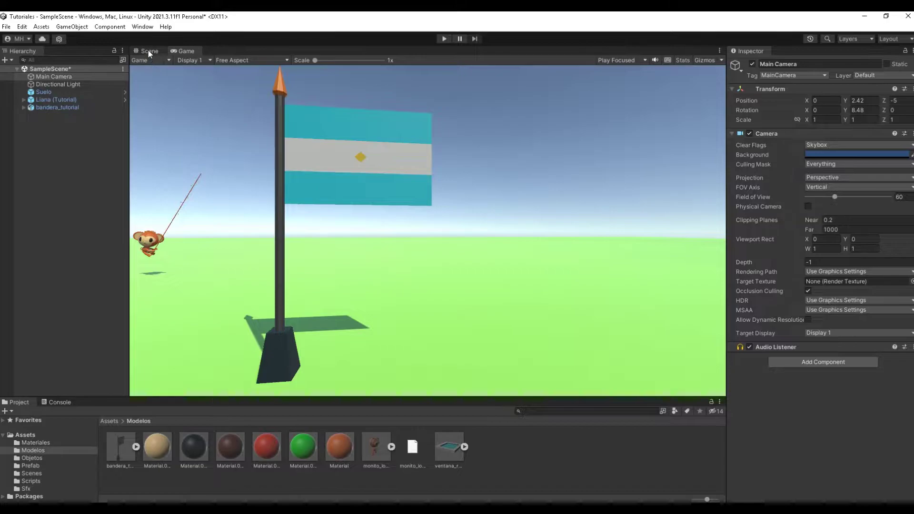
# - In the Scene view, select the Plane mesh inside bandera_tutorial
pyautogui.click(147, 50)
pyautogui.moveTo(449, 173); pyautogui.dragTo(444, 227, button='middle')
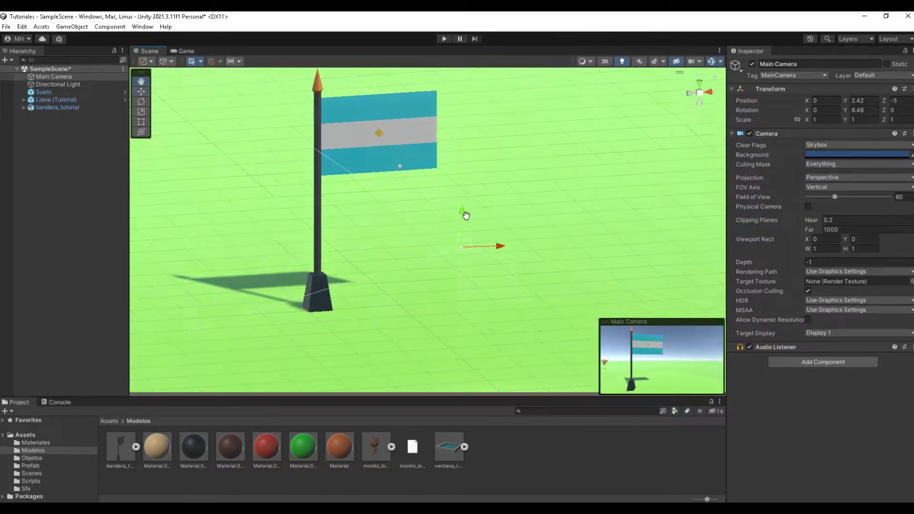
pyautogui.click(399, 166)
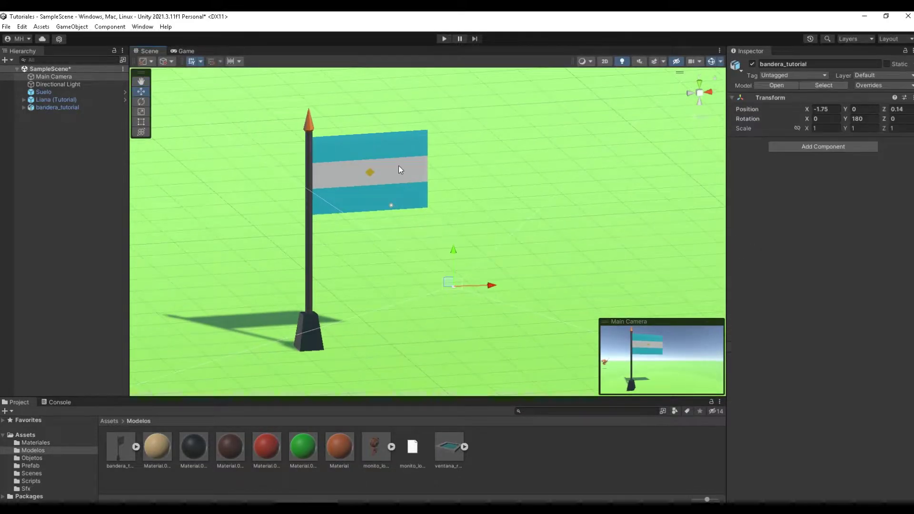
pyautogui.click(23, 108)
pyautogui.click(51, 123)
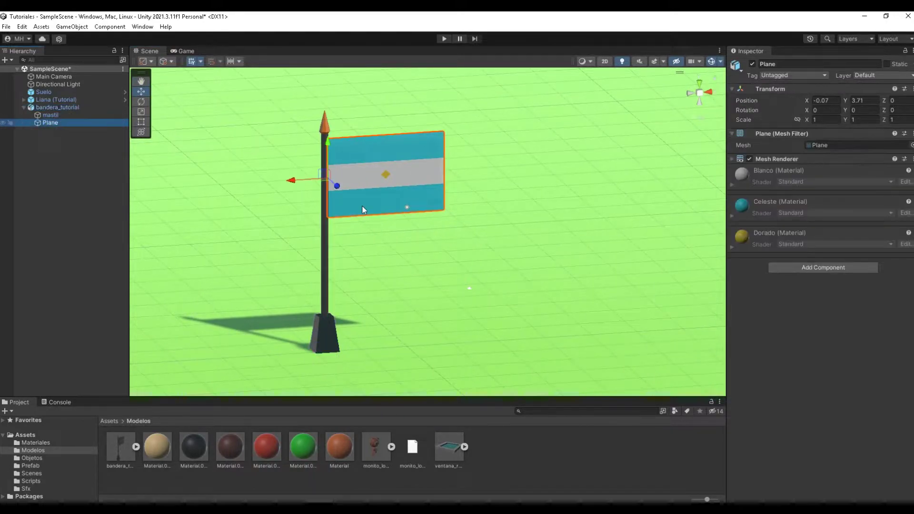
# - Orbit and zoom the Scene view to a straight front view of the flag
pyautogui.moveTo(564, 283)
pyautogui.keyDown('alt'); pyautogui.mouseDown()
pyautogui.moveTo(560, 305)
pyautogui.moveTo(263, 275)
pyautogui.moveTo(518, 272)
pyautogui.mouseUp(); pyautogui.keyUp('alt')
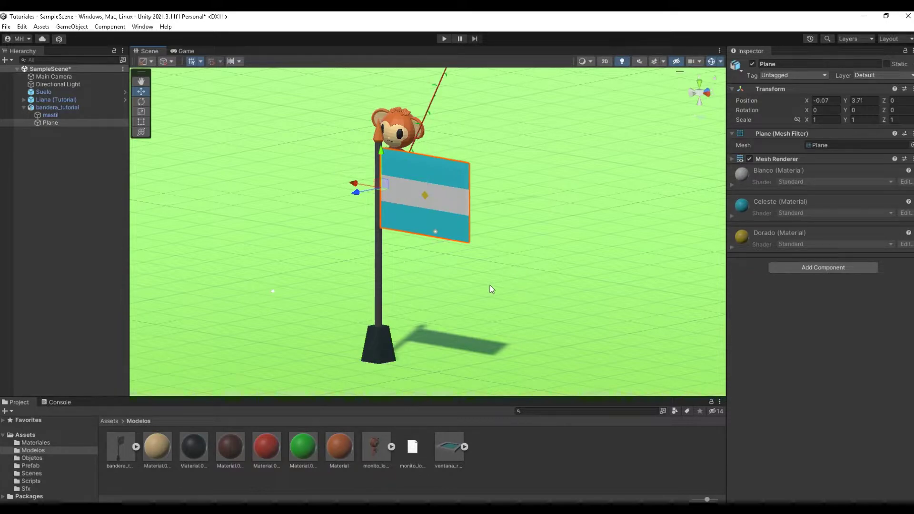
pyautogui.moveTo(465, 295)
pyautogui.keyDown('alt'); pyautogui.mouseDown()
pyautogui.moveTo(452, 309)
pyautogui.moveTo(506, 323)
pyautogui.moveTo(338, 330)
pyautogui.moveTo(465, 330)
pyautogui.moveTo(439, 268)
pyautogui.mouseUp(); pyautogui.keyUp('alt')
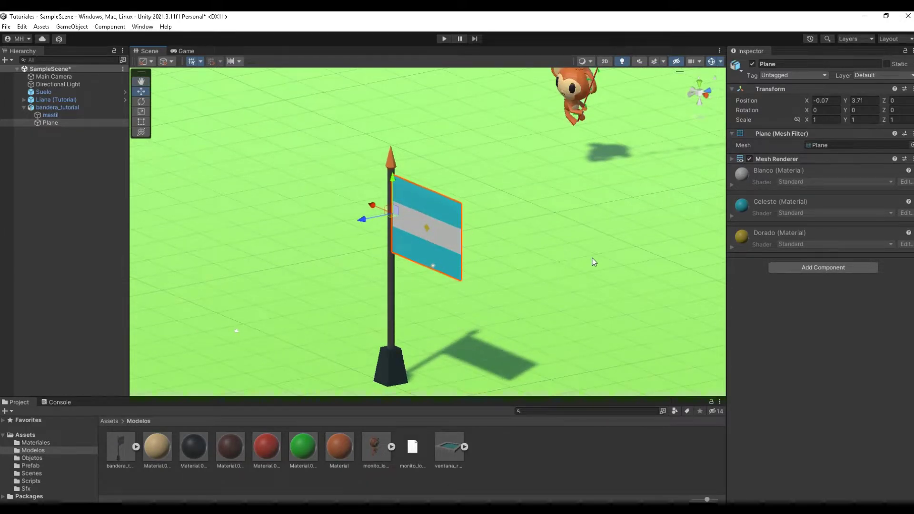
pyautogui.moveTo(593, 259)
pyautogui.keyDown('alt'); pyautogui.mouseDown()
pyautogui.moveTo(451, 279)
pyautogui.moveTo(609, 294)
pyautogui.moveTo(606, 306)
pyautogui.mouseUp(); pyautogui.keyUp('alt')
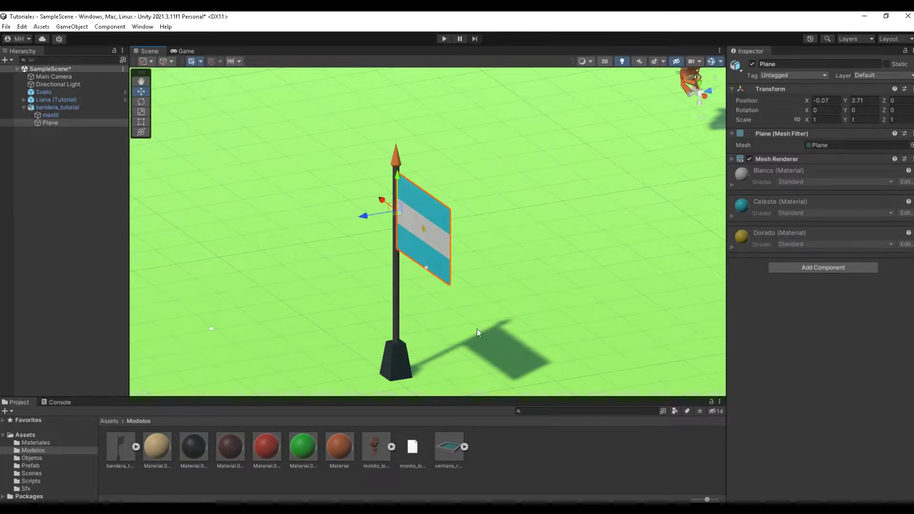
pyautogui.moveTo(500, 304)
pyautogui.keyDown('alt'); pyautogui.mouseDown()
pyautogui.moveTo(526, 301)
pyautogui.moveTo(552, 320)
pyautogui.mouseUp(); pyautogui.keyUp('alt')
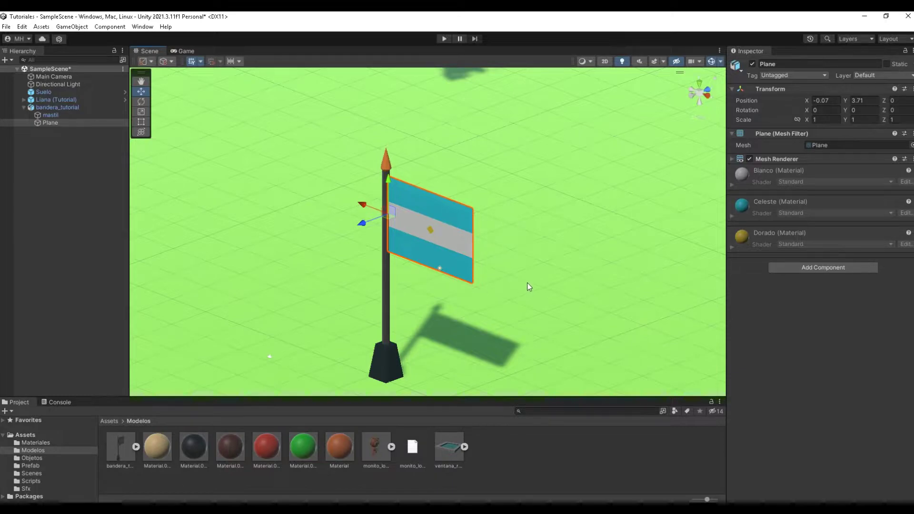
pyautogui.moveTo(518, 279)
pyautogui.keyDown('alt'); pyautogui.mouseDown()
pyautogui.moveTo(515, 311)
pyautogui.moveTo(500, 322)
pyautogui.moveTo(613, 280)
pyautogui.mouseUp(); pyautogui.keyUp('alt')
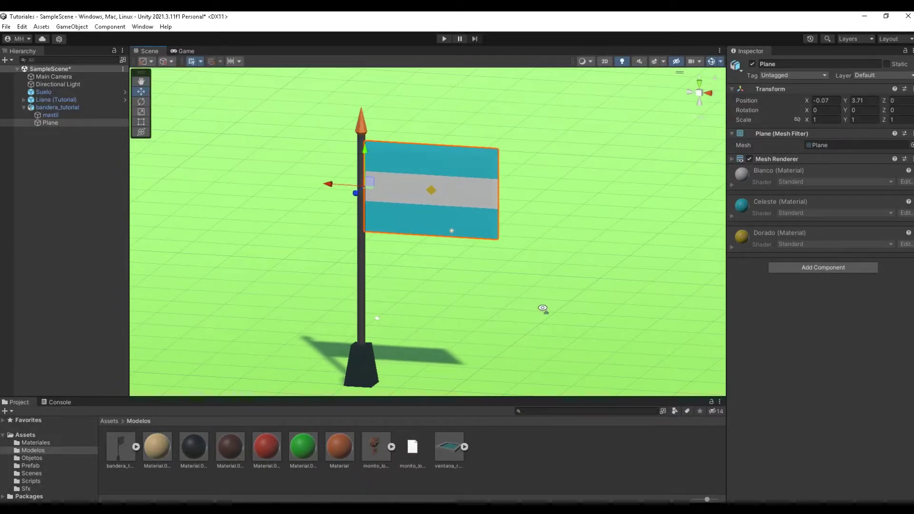
pyautogui.moveTo(612, 280)
pyautogui.keyDown('alt'); pyautogui.mouseDown()
pyautogui.moveTo(558, 290)
pyautogui.moveTo(537, 317)
pyautogui.mouseUp(); pyautogui.keyUp('alt')
pyautogui.scroll(2, 559, 294)
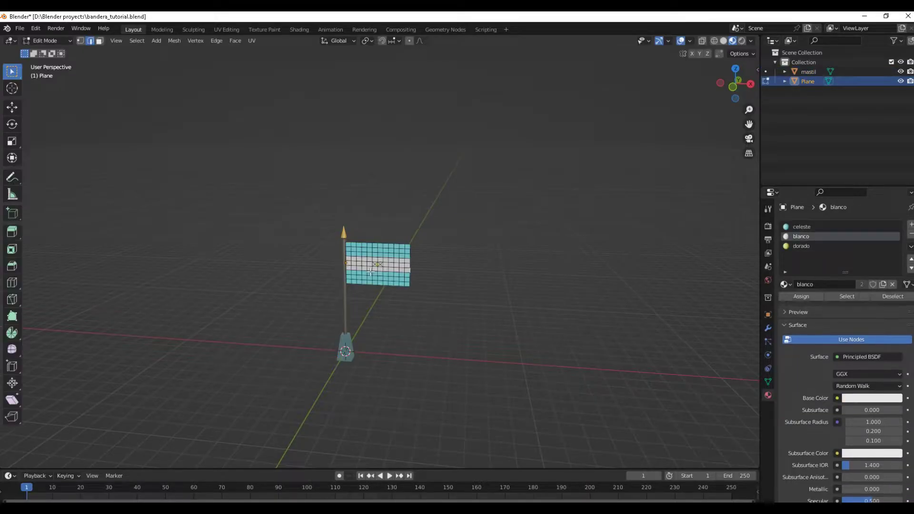
pyautogui.scroll(3, 424, 346)
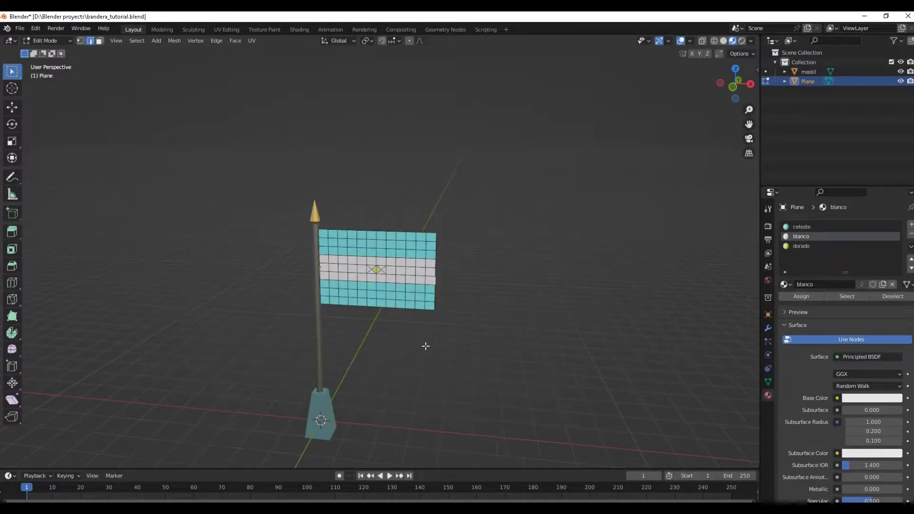
pyautogui.scroll(4, 425, 346)
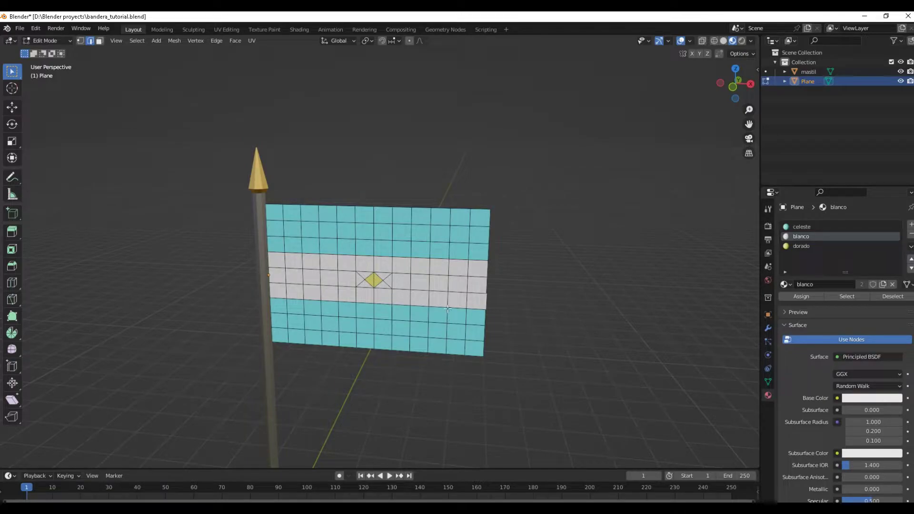
pyautogui.scroll(-3, 447, 309)
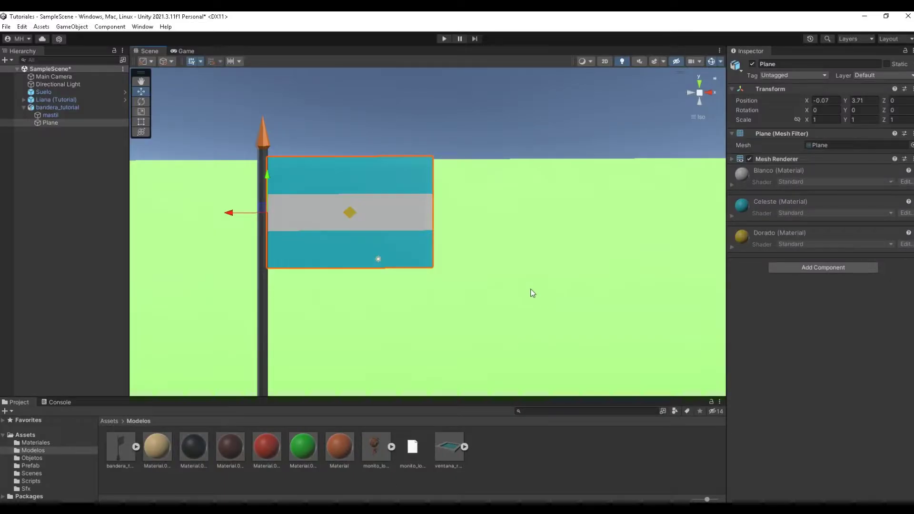
# - Add a Cloth component to the flag Plane and open its cloth constraint editing
pyautogui.click(804, 267)
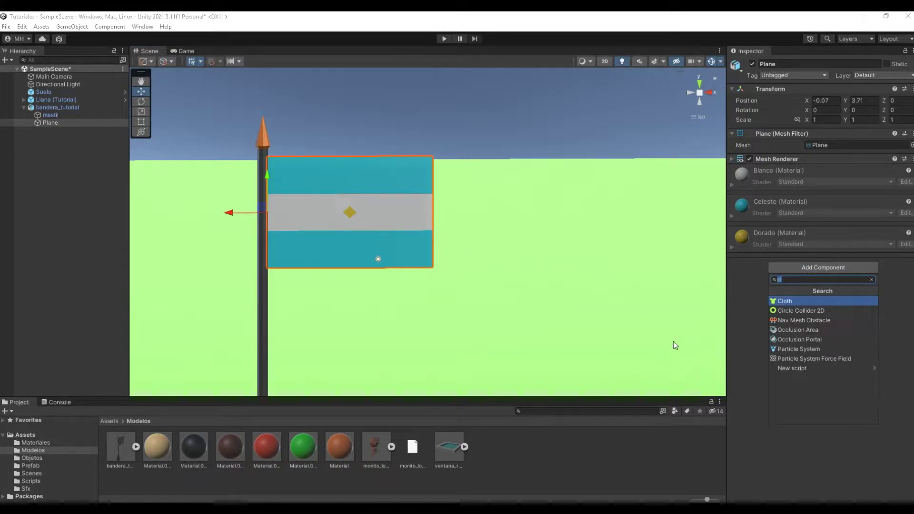
pyautogui.click(781, 301)
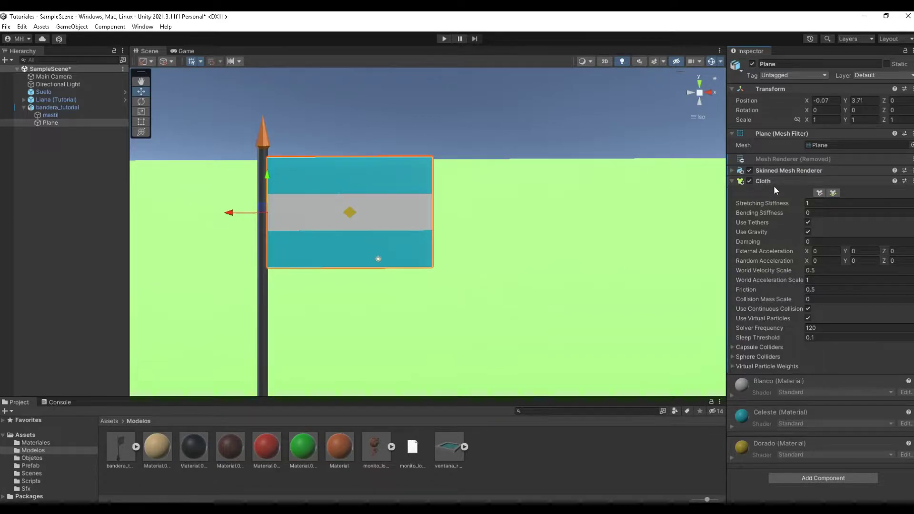
pyautogui.click(819, 193)
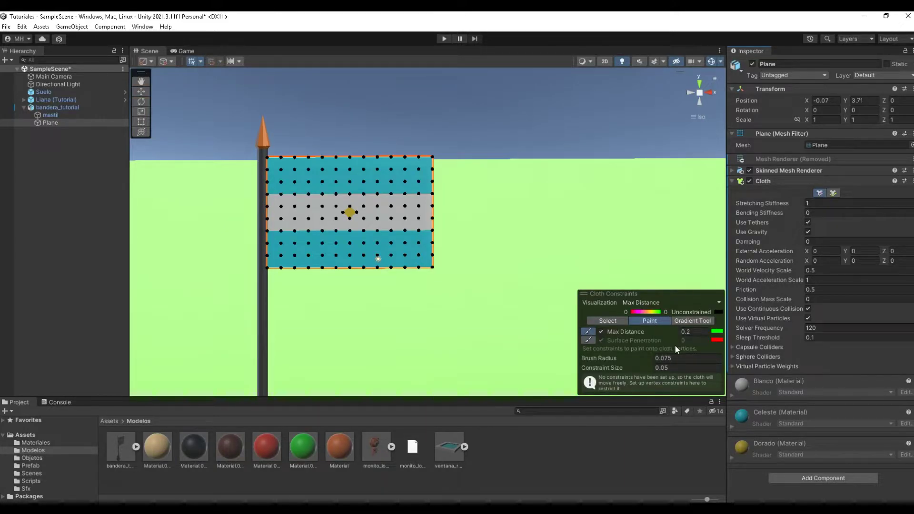
# - Switch Cloth Constraints to Paint mode and zoom in closely on the flag's vertices
pyautogui.click(654, 320)
pyautogui.scroll(2, 288, 209)
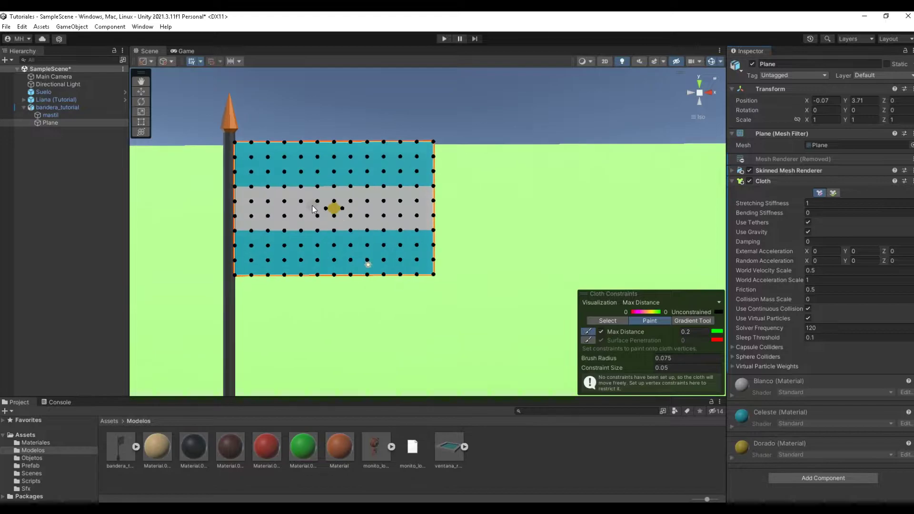
pyautogui.scroll(2, 305, 205)
pyautogui.scroll(1, 307, 202)
pyautogui.moveTo(314, 200)
pyautogui.mouseDown(button='middle')
pyautogui.moveTo(396, 199)
pyautogui.moveTo(348, 192)
pyautogui.mouseUp(button='middle')
pyautogui.scroll(2, 348, 191)
pyautogui.scroll(1, 347, 191)
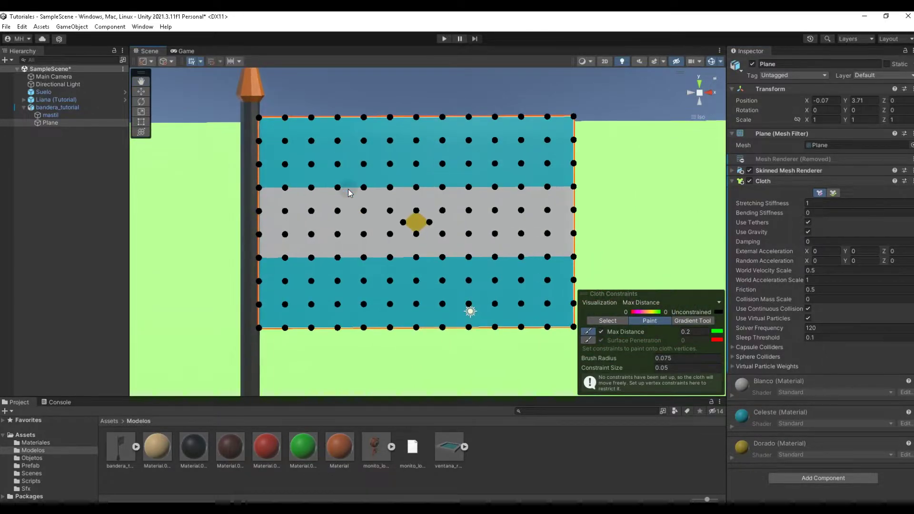
pyautogui.scroll(1, 348, 191)
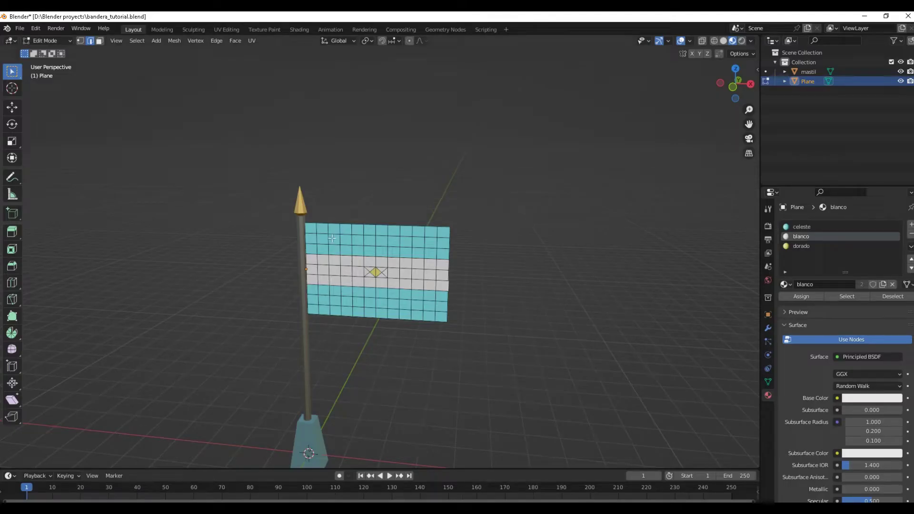
pyautogui.moveTo(461, 272); pyautogui.dragTo(423, 260, button='middle')
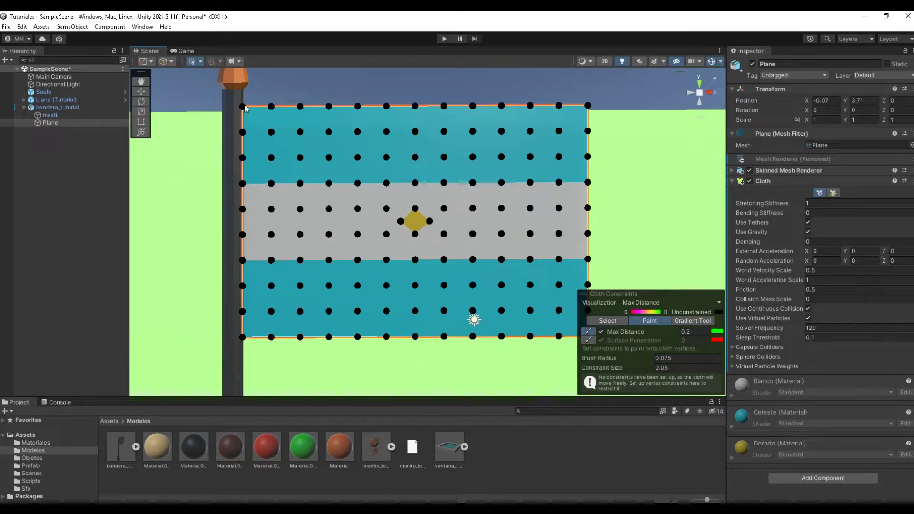
# - Paint Max Distance 0.2 onto the seven vertices down the flag's left edge
pyautogui.click(244, 107)
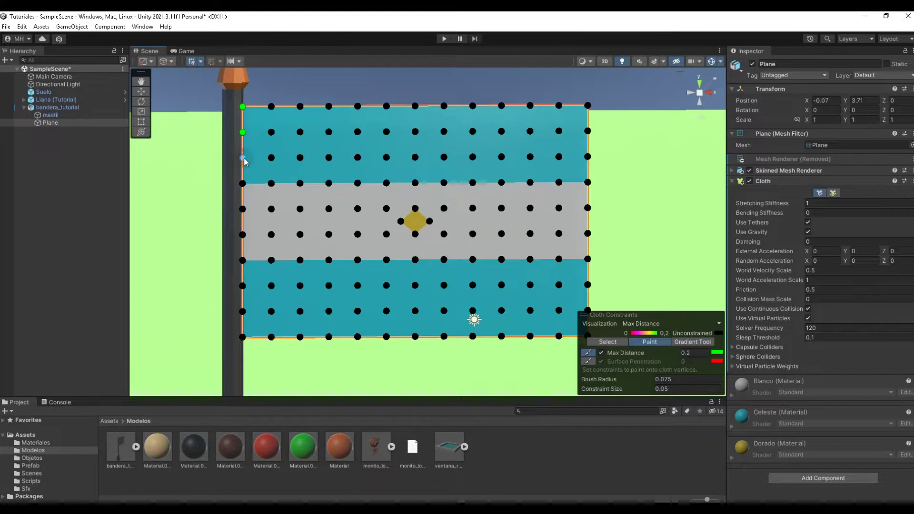
pyautogui.click(243, 158)
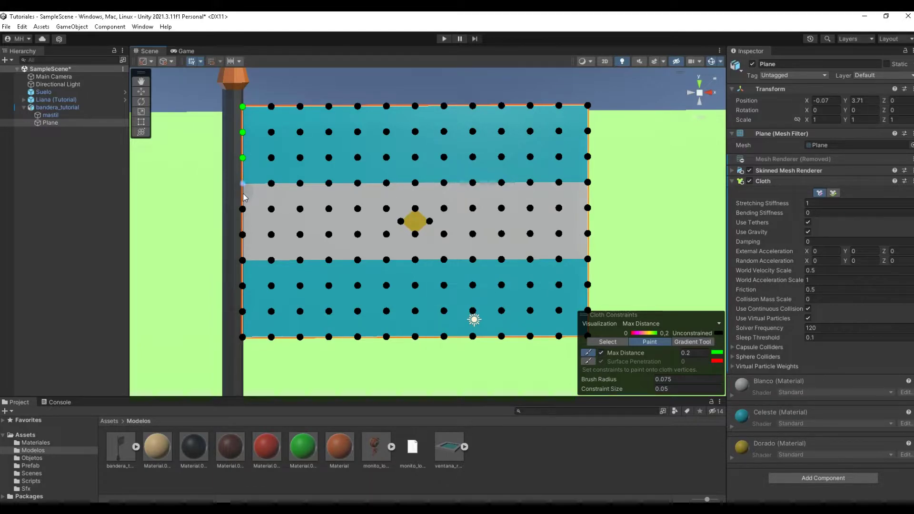
pyautogui.click(242, 184)
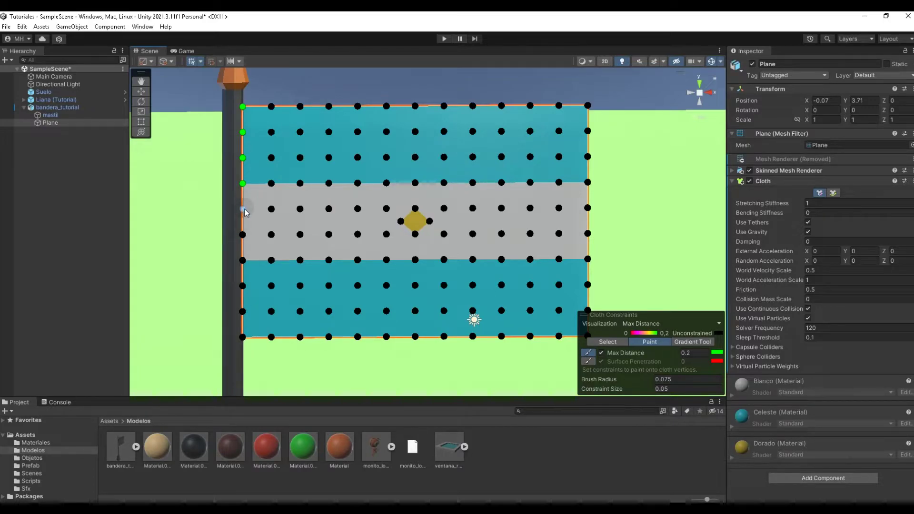
pyautogui.click(245, 212)
pyautogui.click(243, 236)
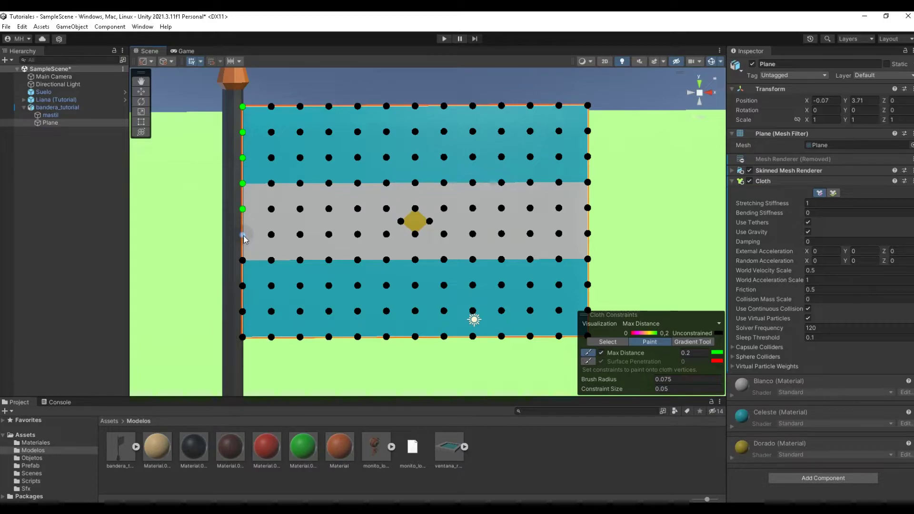
pyautogui.click(244, 261)
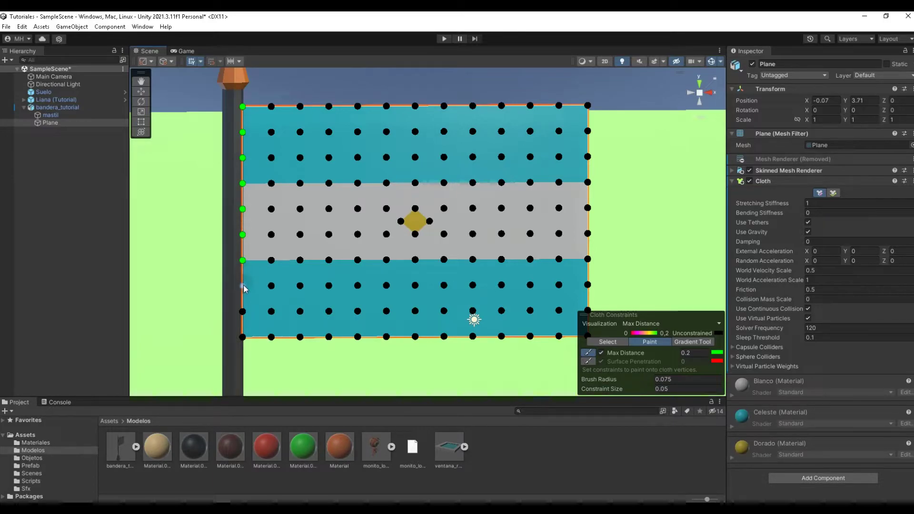
pyautogui.click(245, 313)
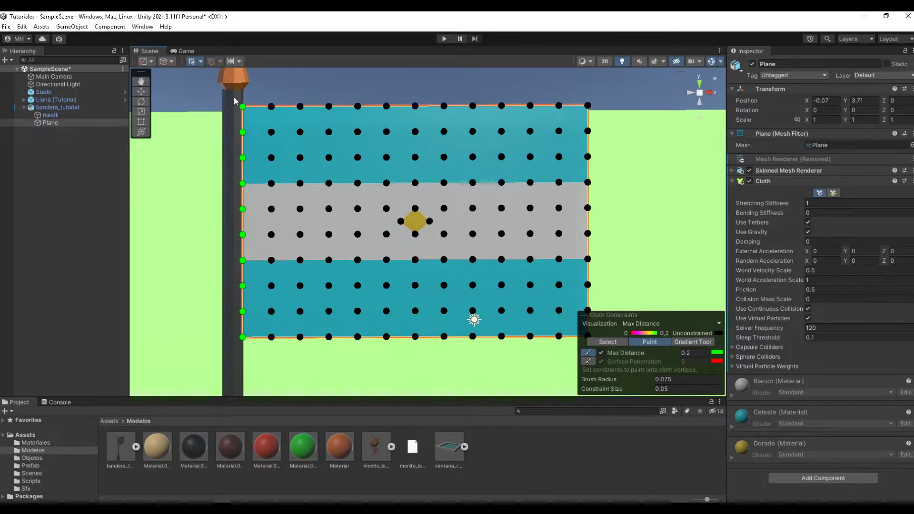
# - Orbit and pan the view to check the pinned left edge face-on
pyautogui.moveTo(317, 234); pyautogui.dragTo(449, 204, button='middle')
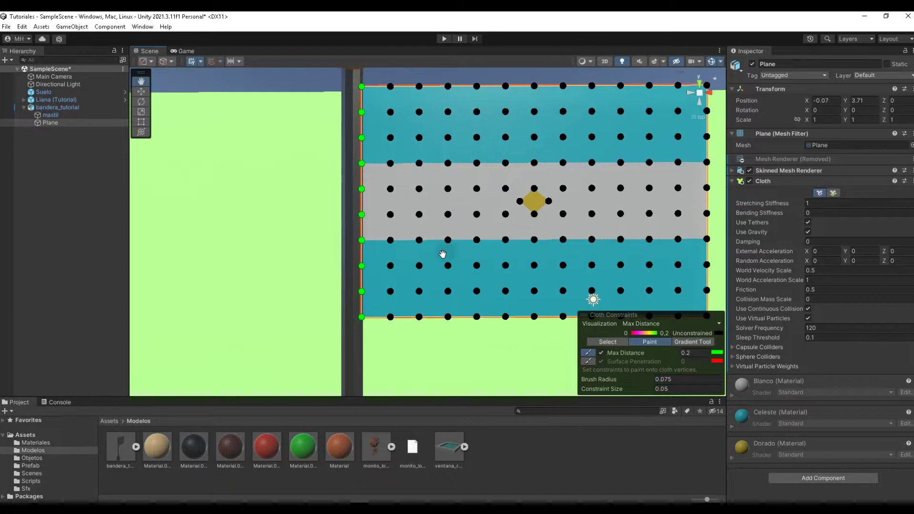
pyautogui.keyDown('alt'); pyautogui.moveTo(432, 241); pyautogui.dragTo(354, 217); pyautogui.keyUp('alt')
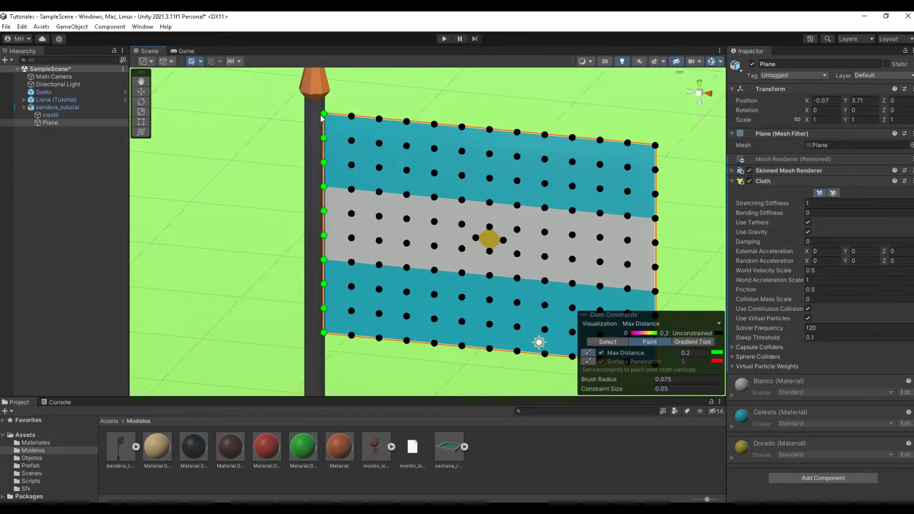
pyautogui.keyDown('alt'); pyautogui.moveTo(367, 217); pyautogui.dragTo(331, 219); pyautogui.keyUp('alt')
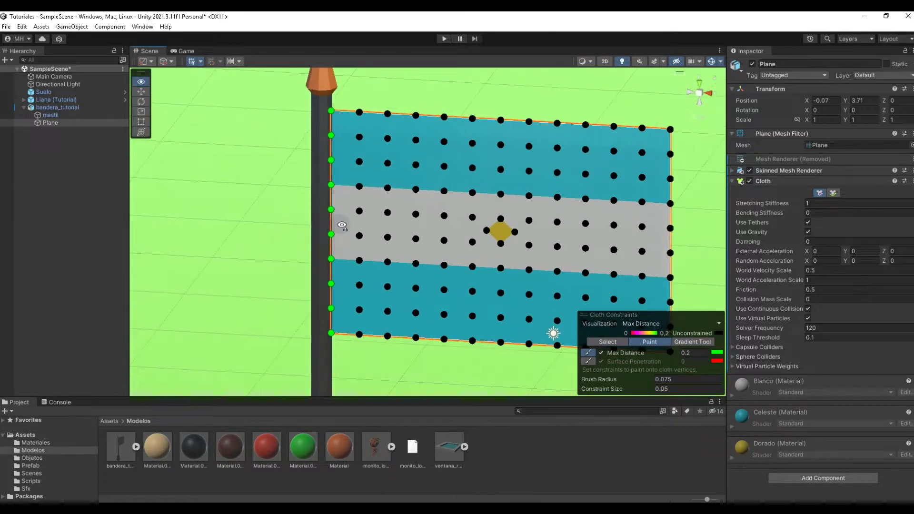
pyautogui.moveTo(398, 252); pyautogui.dragTo(335, 245, button='middle')
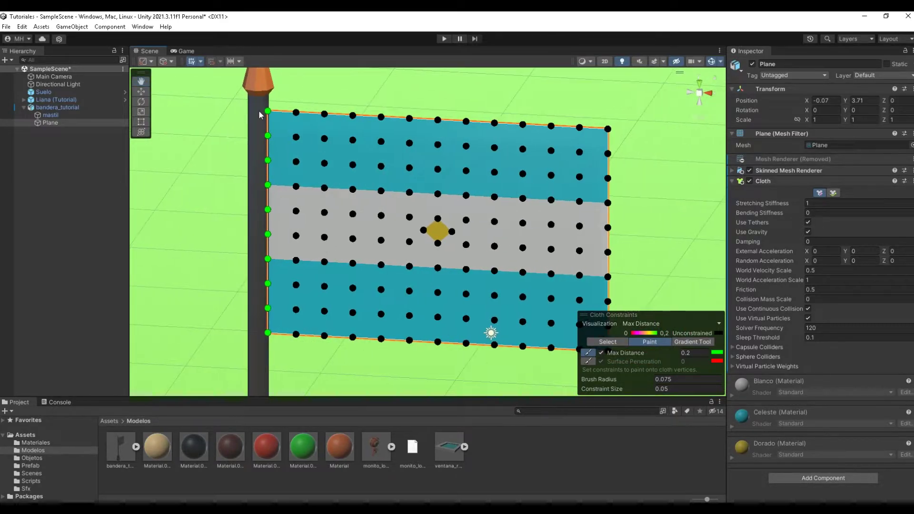
pyautogui.scroll(-3, 363, 288)
pyautogui.scroll(-2, 363, 288)
pyautogui.moveTo(362, 287)
pyautogui.keyDown('alt'); pyautogui.mouseDown()
pyautogui.moveTo(415, 267)
pyautogui.moveTo(400, 249)
pyautogui.mouseUp(); pyautogui.keyUp('alt')
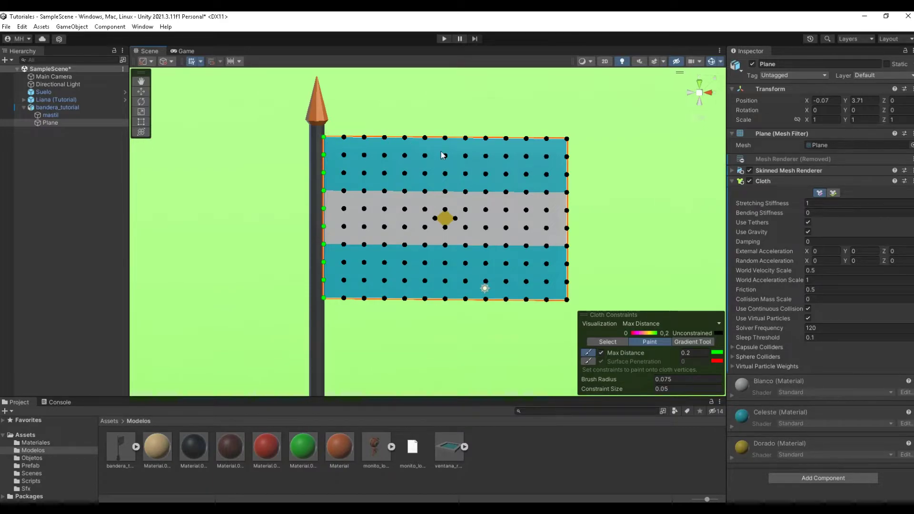
# - Play the scene to watch the cloth flag hang from the pole, then stop
pyautogui.click(444, 39)
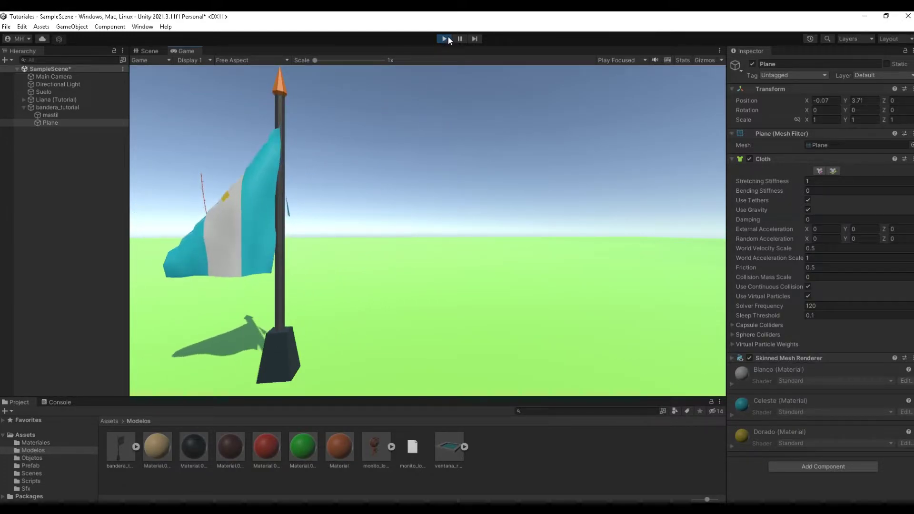
pyautogui.click(446, 39)
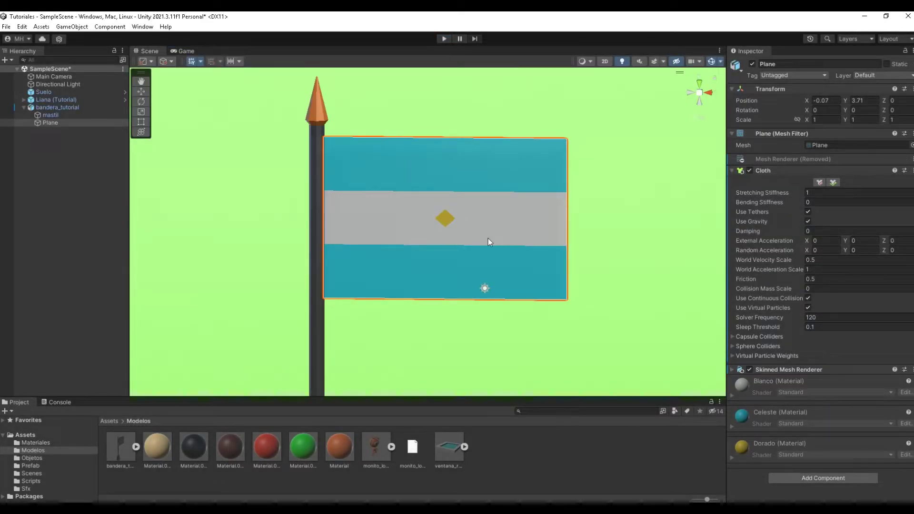
# - Select the flag's cloth Plane with the Move tool and orbit to an angled view
pyautogui.moveTo(488, 238); pyautogui.dragTo(481, 230, button='middle')
pyautogui.click(438, 168)
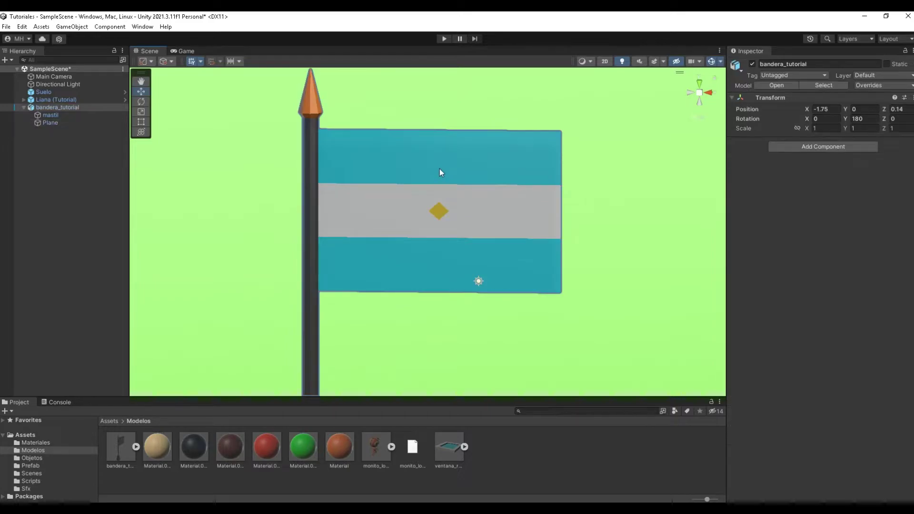
pyautogui.click(439, 168)
pyautogui.press('w')
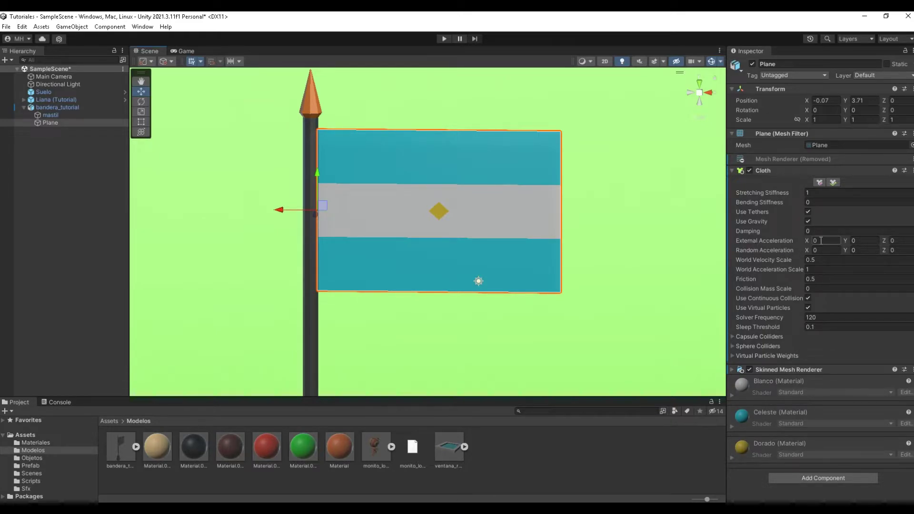
pyautogui.keyDown('alt'); pyautogui.moveTo(426, 279); pyautogui.dragTo(477, 272); pyautogui.keyUp('alt')
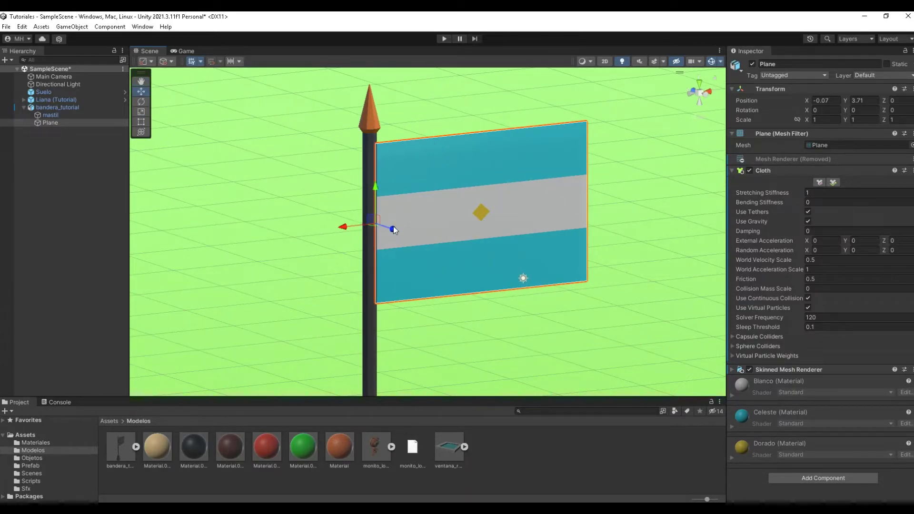
pyautogui.keyDown('alt'); pyautogui.moveTo(478, 241); pyautogui.dragTo(442, 135); pyautogui.keyUp('alt')
pyautogui.write('15')
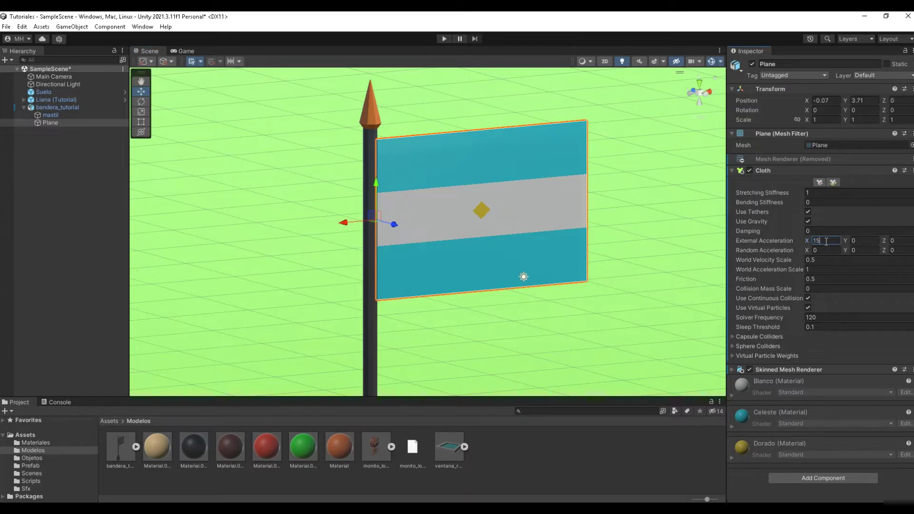
# - Set Cloth External Acceleration to 15, 8, 1 and start a play test
pyautogui.click(814, 240)
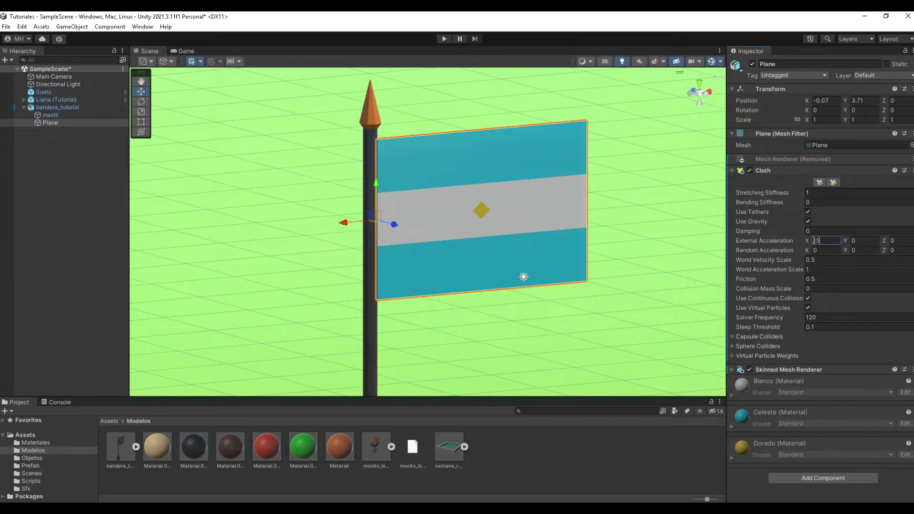
pyautogui.click(863, 240)
pyautogui.write('8')
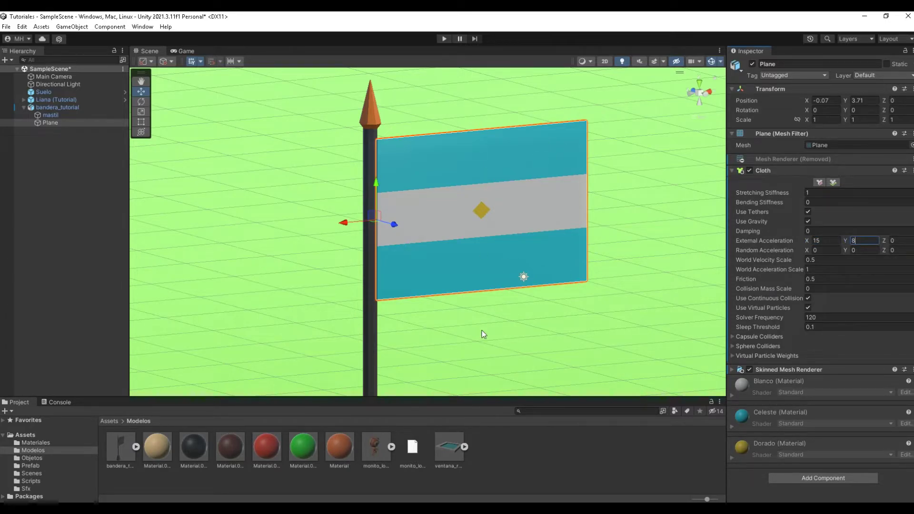
pyautogui.click(899, 241)
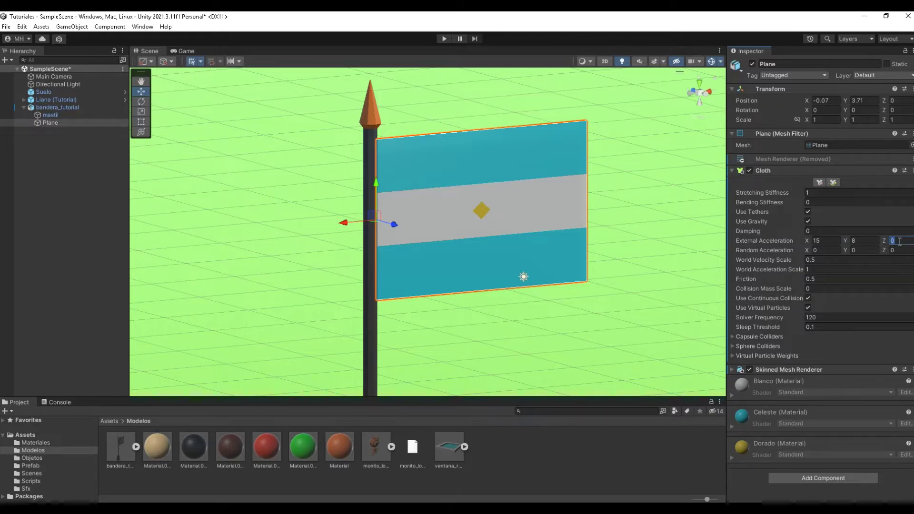
pyautogui.write('1')
pyautogui.moveTo(555, 253)
pyautogui.keyDown('alt'); pyautogui.mouseDown()
pyautogui.moveTo(318, 258)
pyautogui.moveTo(527, 284)
pyautogui.mouseUp(); pyautogui.keyUp('alt')
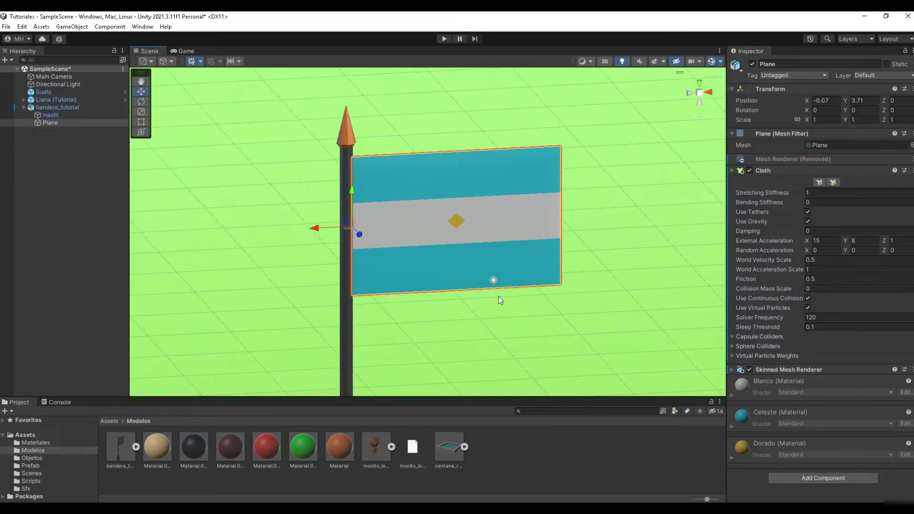
pyautogui.click(444, 37)
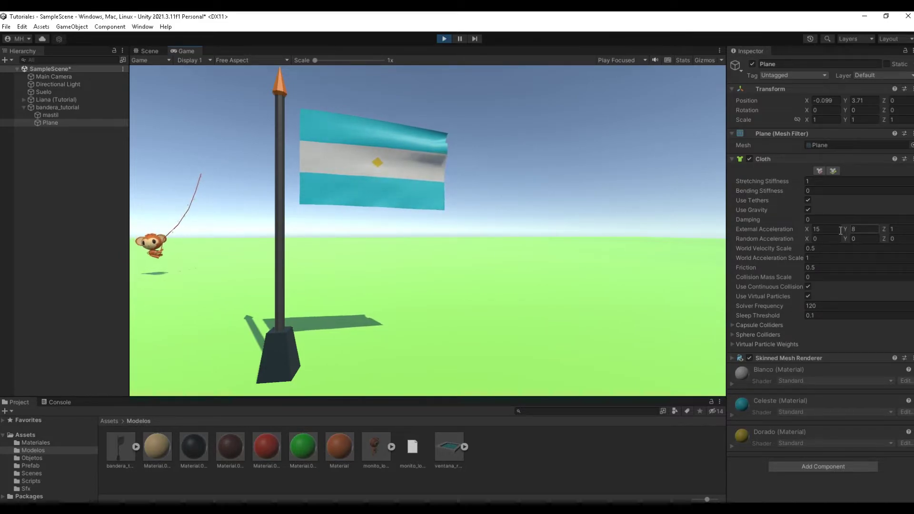
# - Stop play mode after watching the flag blow sideways
pyautogui.click(445, 39)
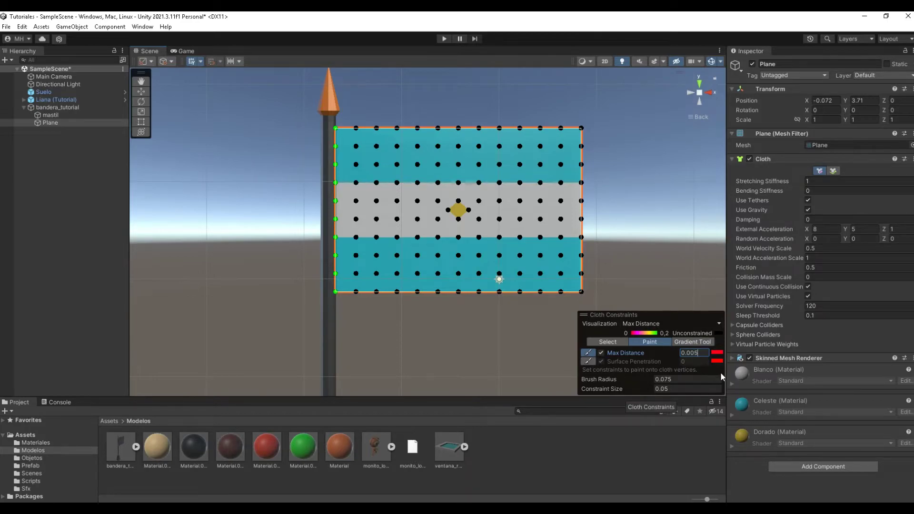
# - Paint two left-edge vertices with Max Distance 0.005 and enlarge Constraint Size to 0.2
pyautogui.click(336, 292)
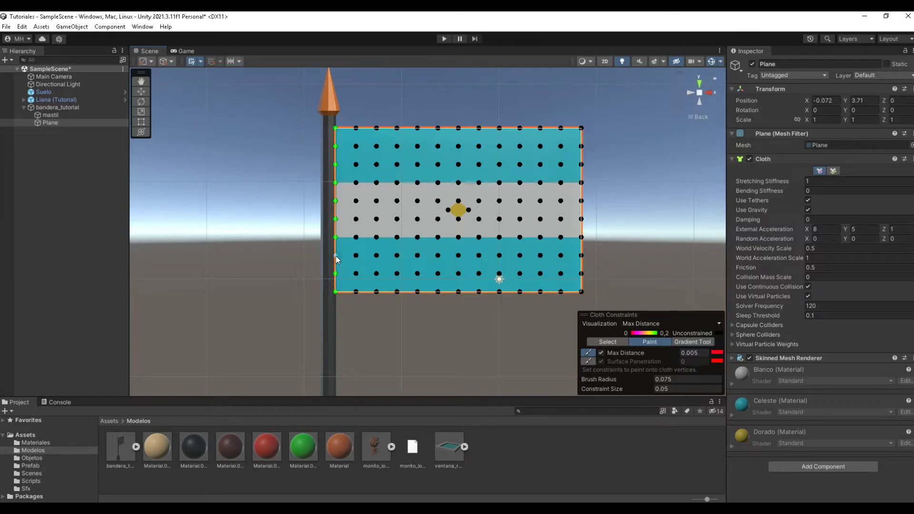
pyautogui.click(336, 220)
pyautogui.click(661, 388)
pyautogui.write('0.2')
pyautogui.press('Return')
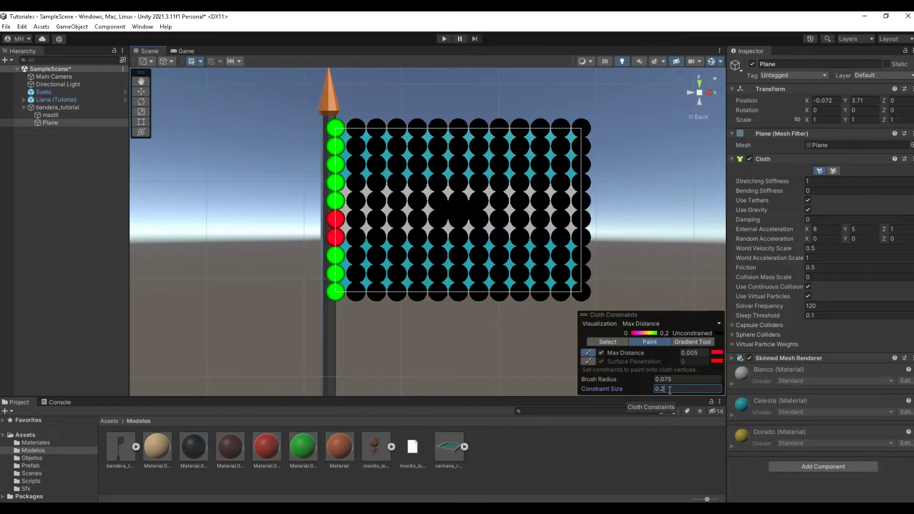
# - Paint the remaining left-edge vertices, up to the top-left corner, with Max Distance 0.005
pyautogui.click(336, 219)
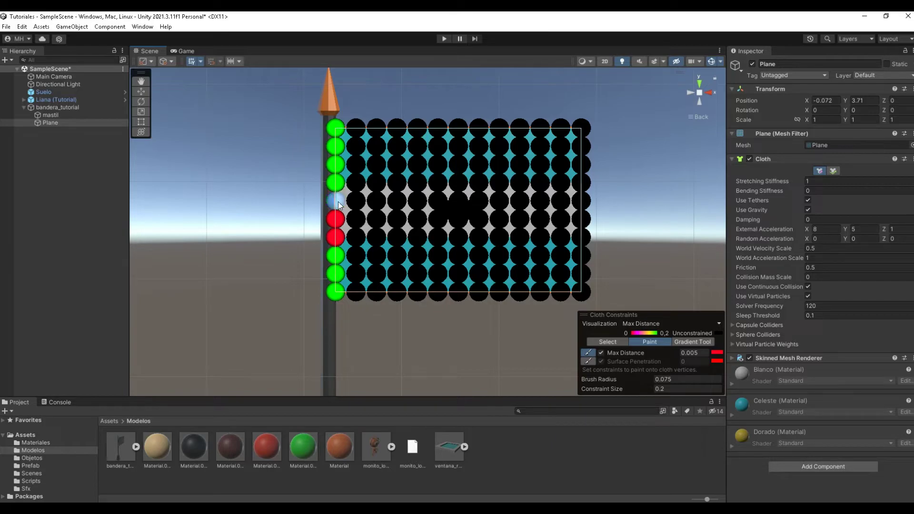
pyautogui.click(340, 192)
pyautogui.click(338, 181)
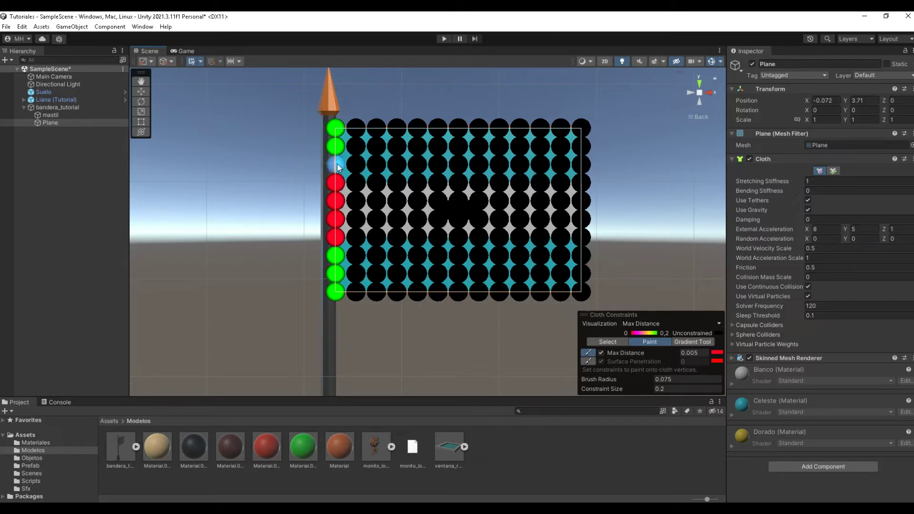
pyautogui.click(337, 164)
pyautogui.click(337, 135)
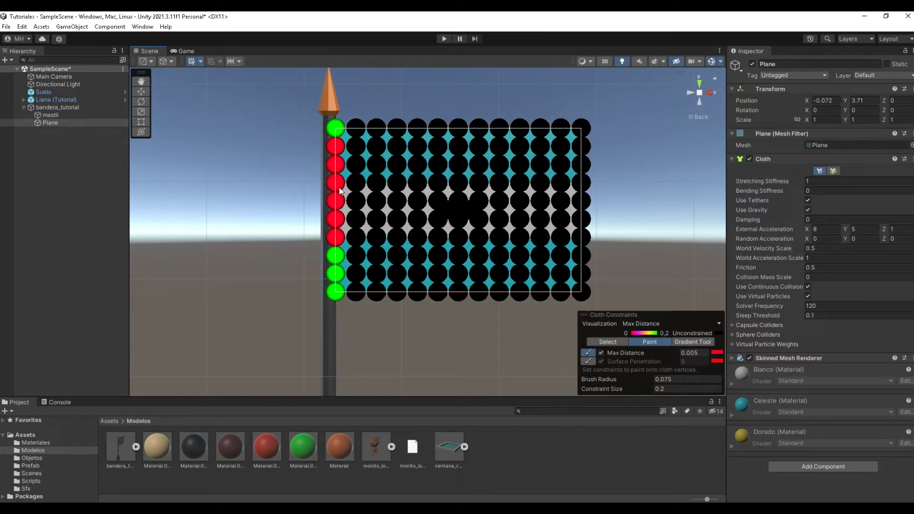
pyautogui.scroll(1, 339, 126)
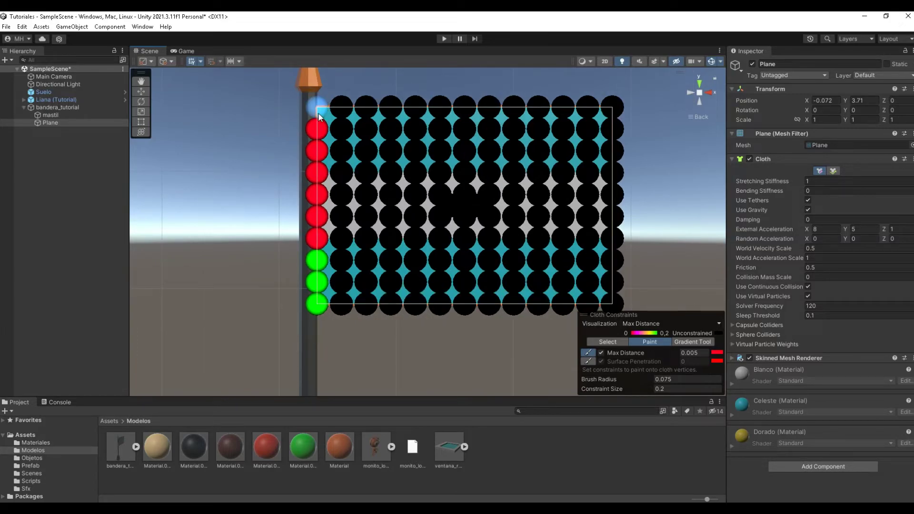
pyautogui.click(318, 114)
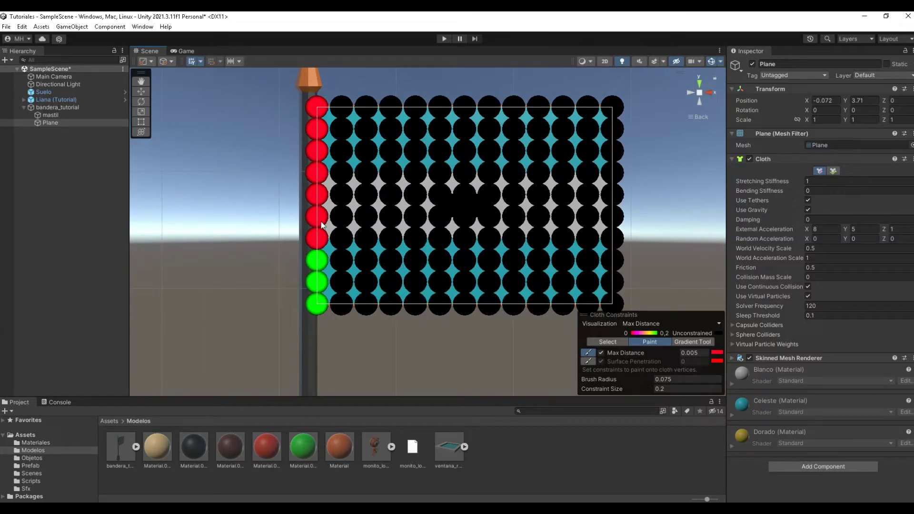
pyautogui.click(319, 287)
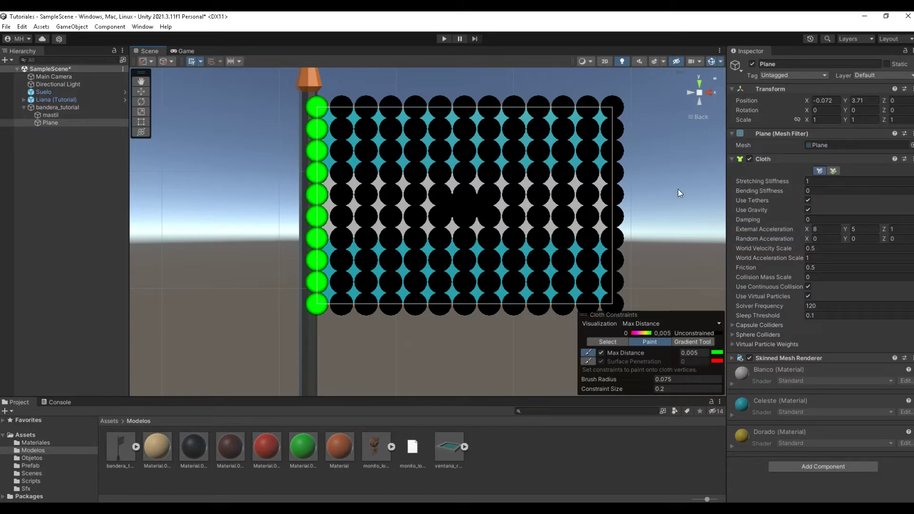
# - Set Constraint Size back to 0.1 and begin editing External Acceleration X
pyautogui.scroll(-2, 664, 195)
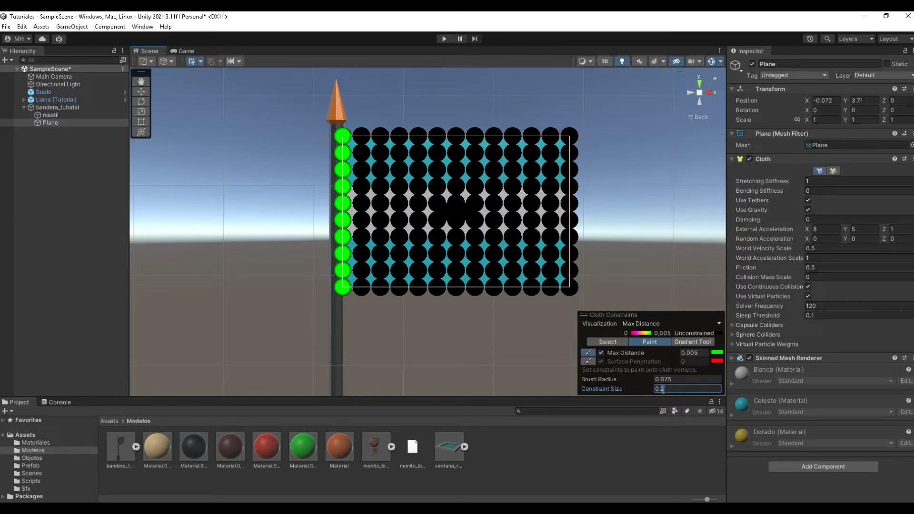
pyautogui.press('BackSpace')
pyautogui.write('1')
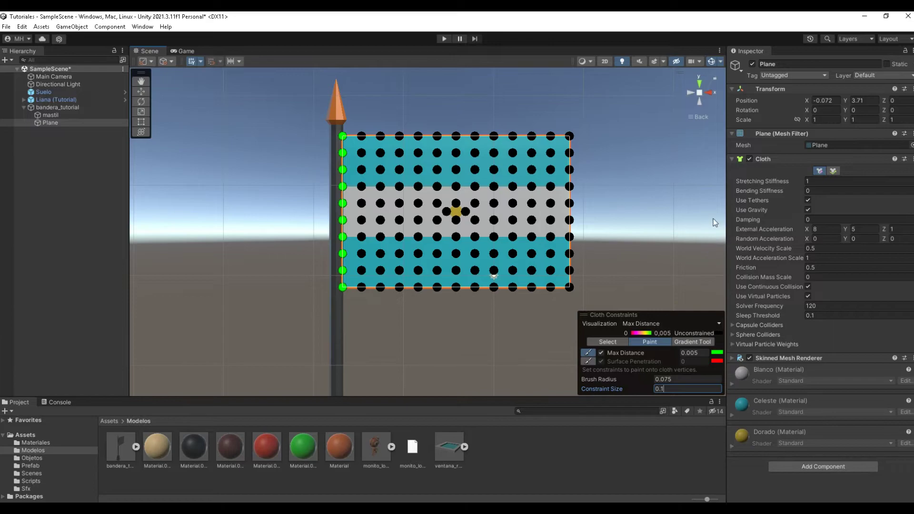
pyautogui.click(818, 229)
pyautogui.write('15')
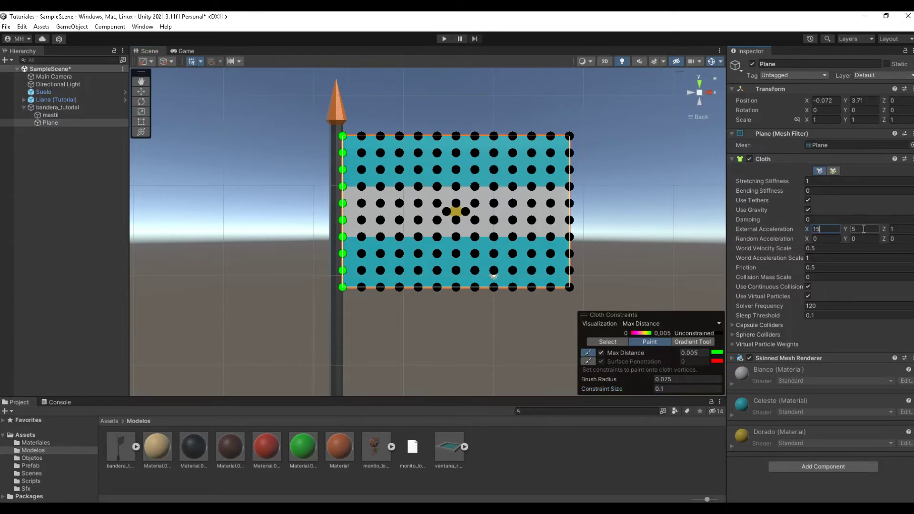
# - Set External Acceleration X to 15, play, then retune the wind to X 11, Y 5
pyautogui.click(864, 229)
pyautogui.click(442, 38)
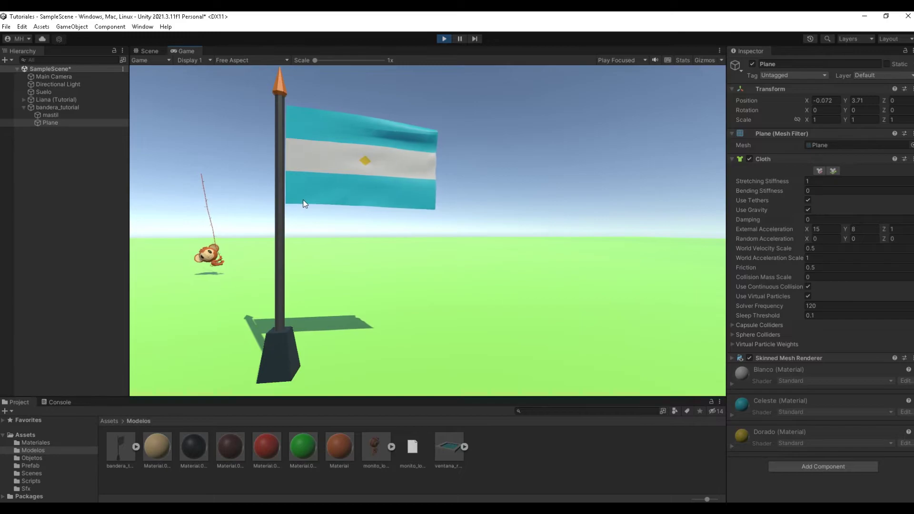
pyautogui.click(825, 229)
pyautogui.write('11')
pyautogui.click(864, 229)
pyautogui.write('5')
pyautogui.click(898, 230)
pyautogui.write('2')
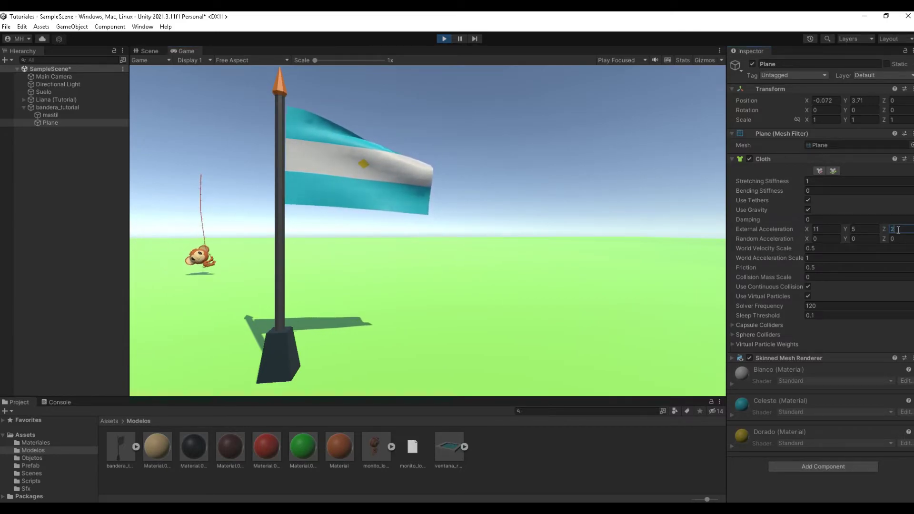
pyautogui.write('5')
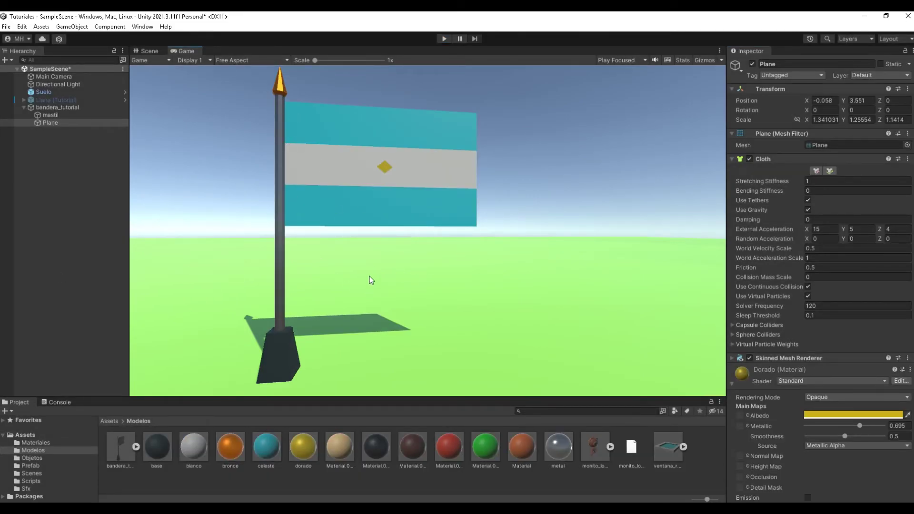
# - Check the bronce and dorado materials, then run the flag in a maximized Game view
pyautogui.click(229, 447)
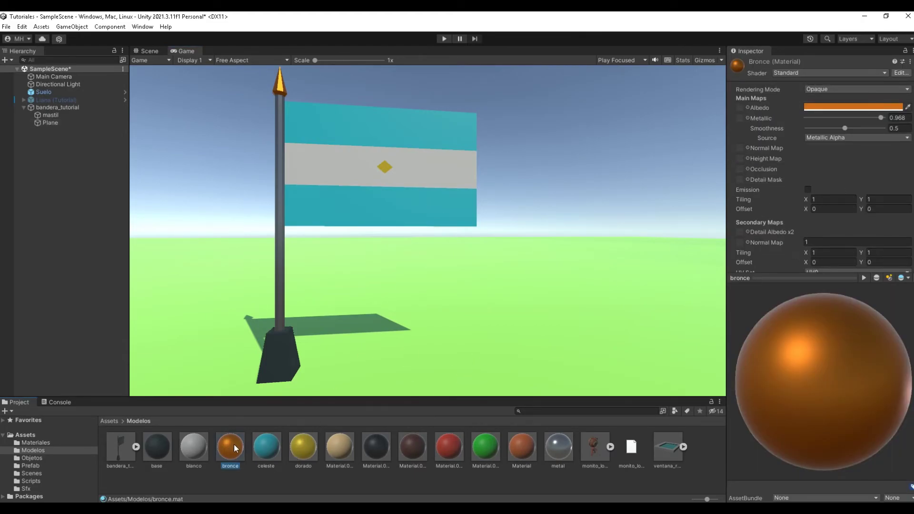
pyautogui.click(302, 446)
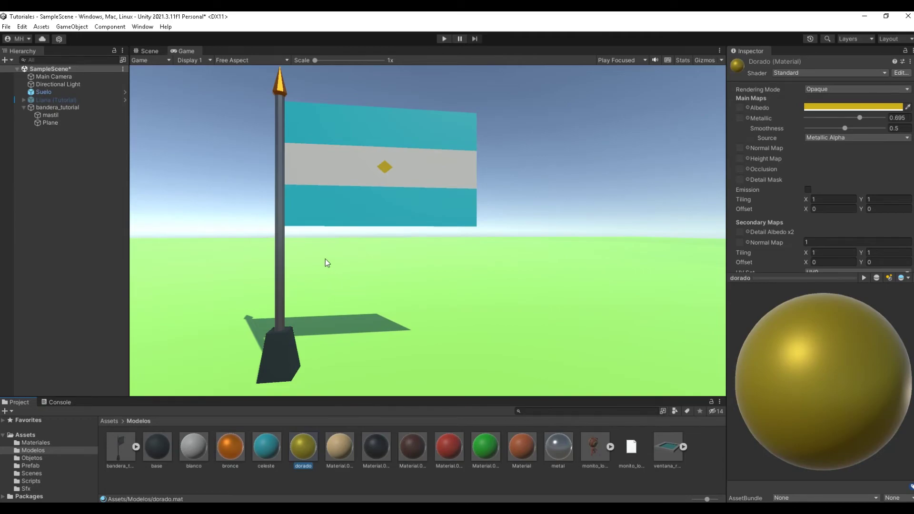
pyautogui.click(719, 51)
pyautogui.click(717, 84)
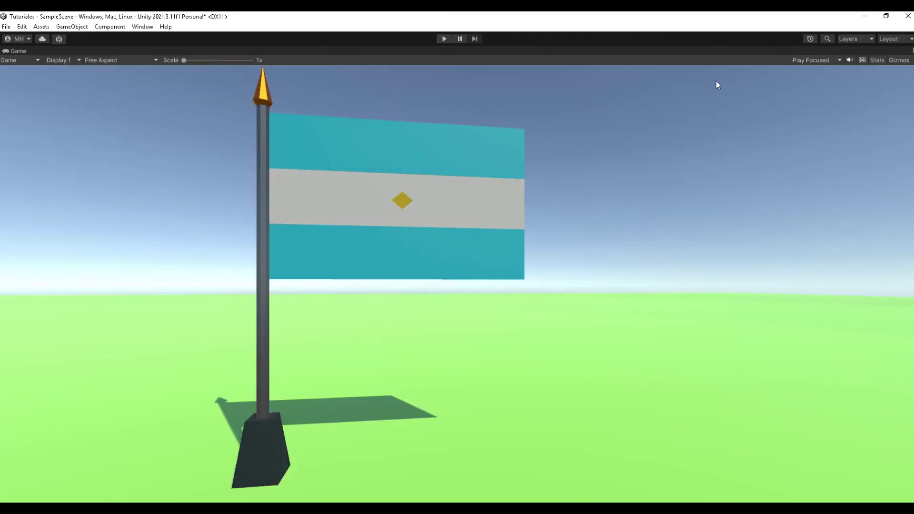
pyautogui.click(443, 37)
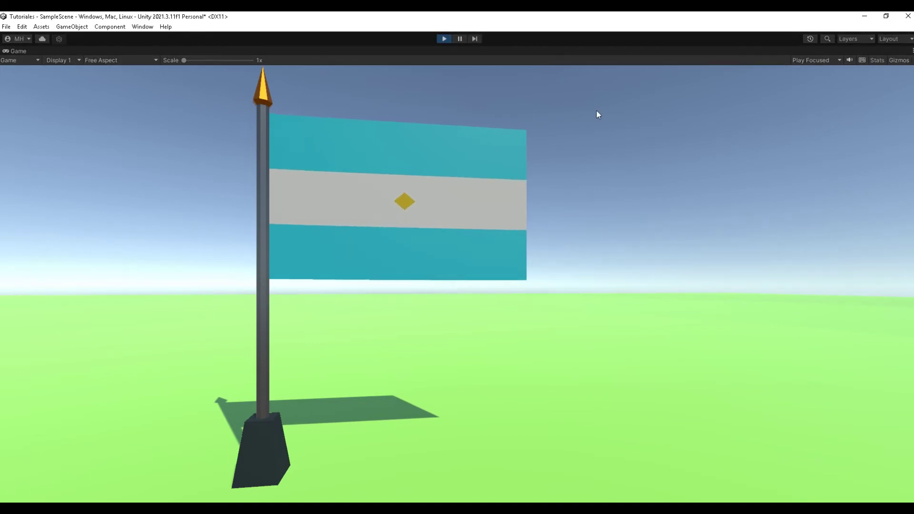